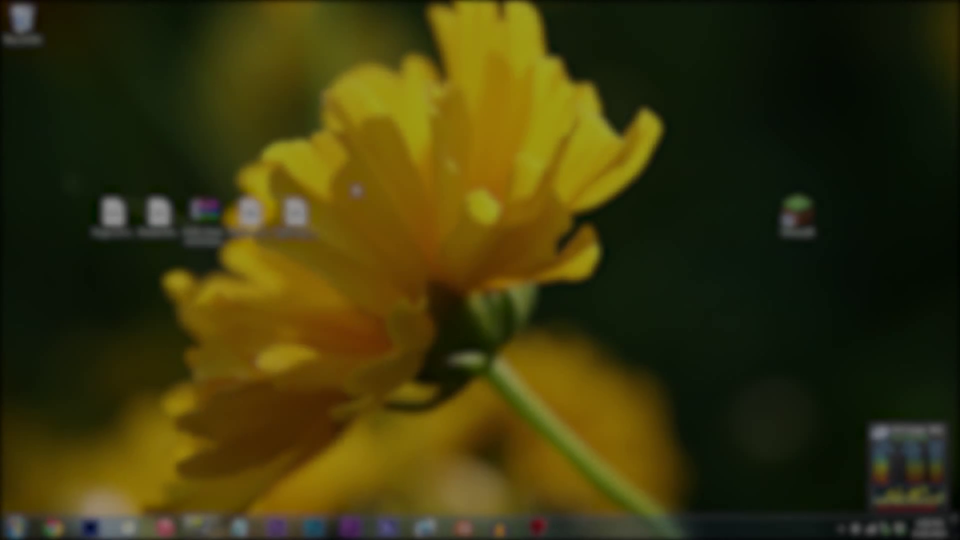
# Step: Reveal the full names of the Forge, ShadersMod, KUDA-Shaders, PixelCam and OptiFine files
pyautogui.click(113, 213)
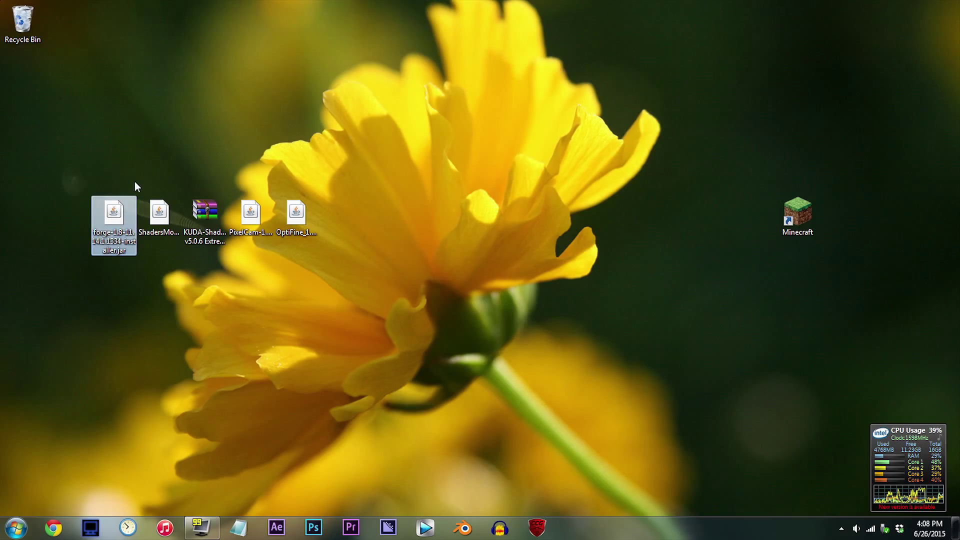
pyautogui.click(160, 212)
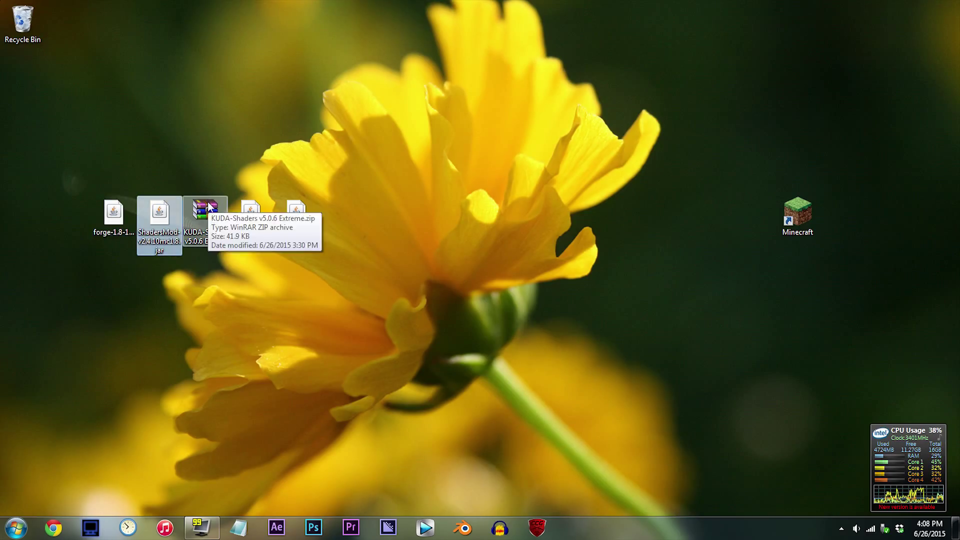
pyautogui.click(205, 213)
pyautogui.click(251, 210)
pyautogui.click(295, 210)
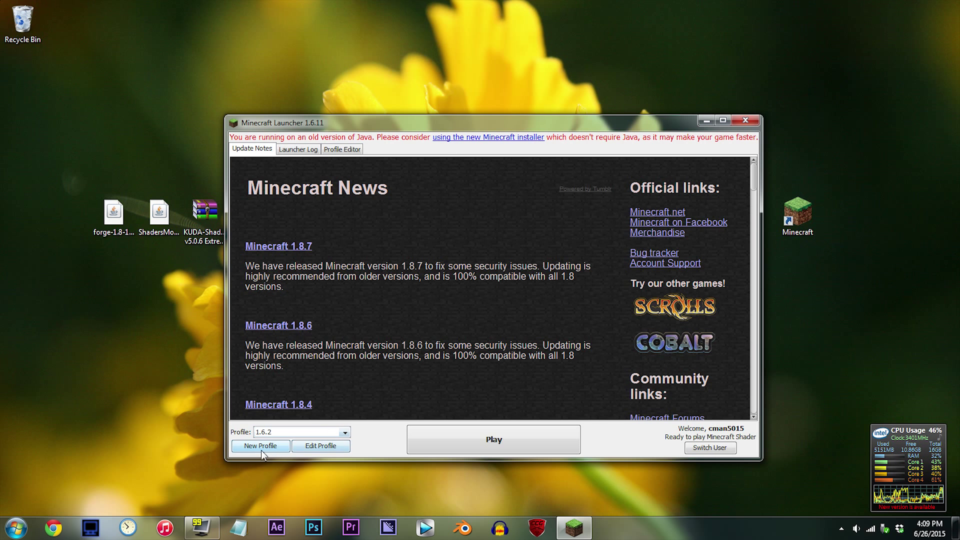
# Step: Create the new launcher profile with release 1.8 as its version and save it
pyautogui.click(261, 448)
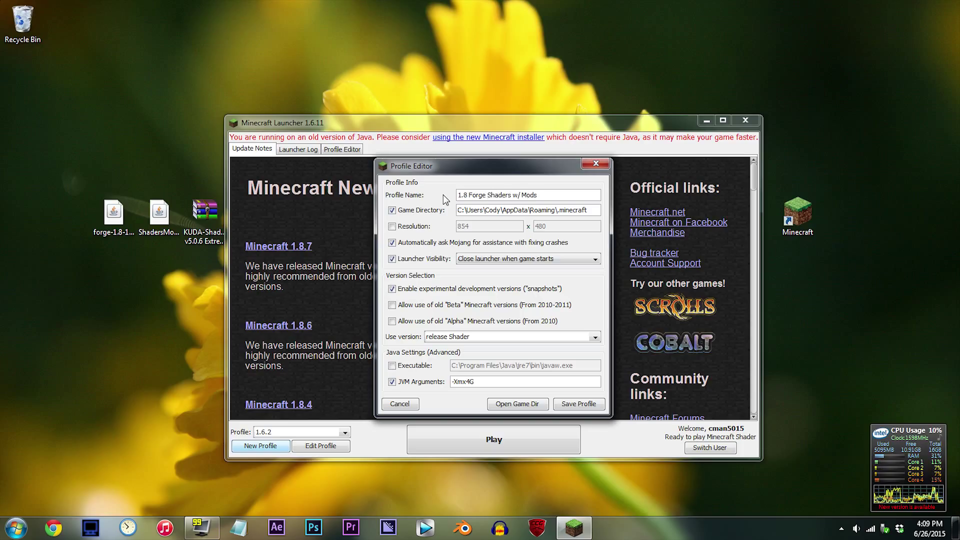
pyautogui.click(497, 336)
pyautogui.scroll(-10, 473, 384)
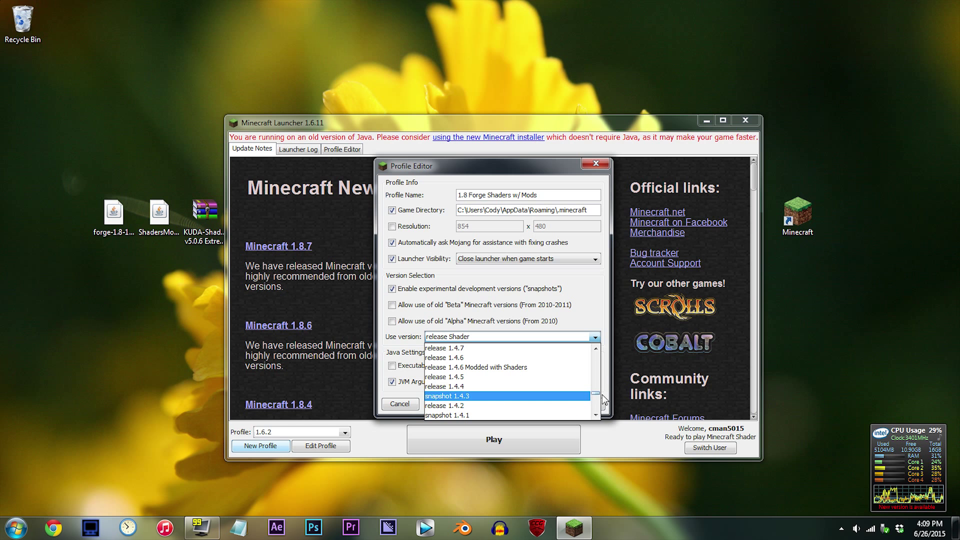
pyautogui.moveTo(603, 396); pyautogui.dragTo(595, 378)
pyautogui.scroll(-3, 470, 395)
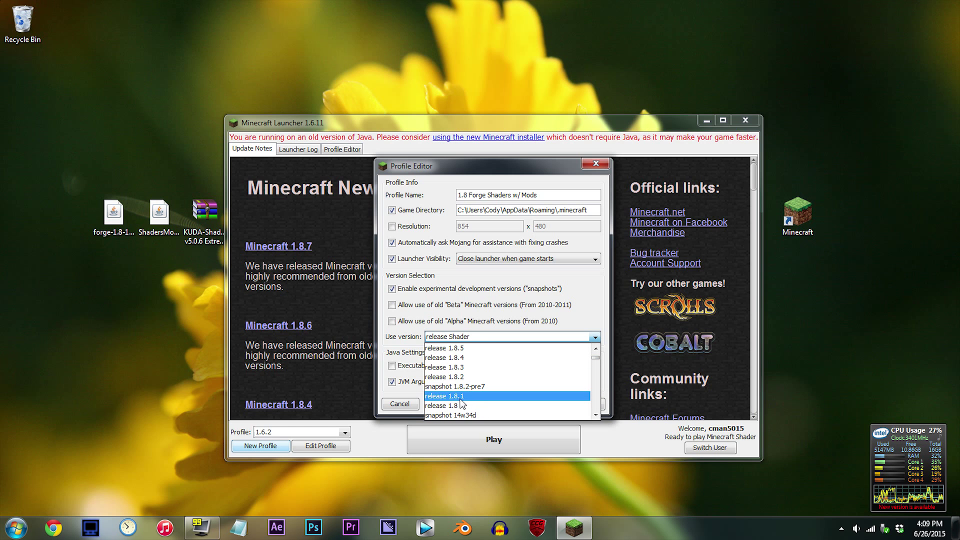
pyautogui.click(444, 409)
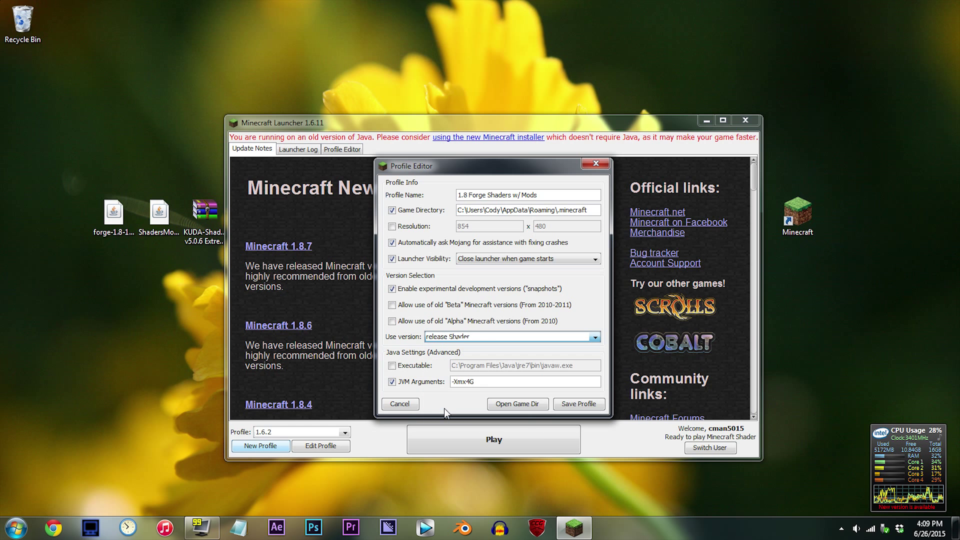
pyautogui.click(583, 402)
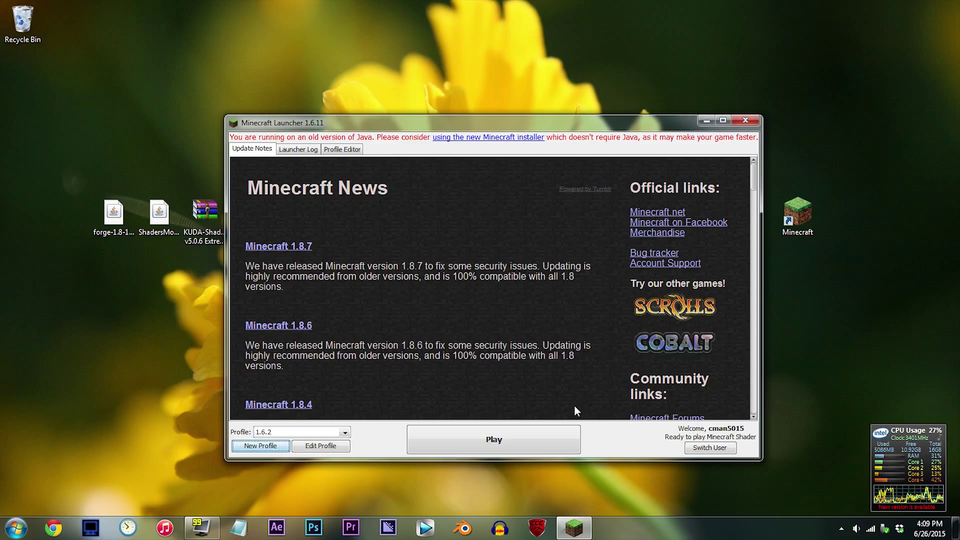
# Step: Launch the 1.8 Forge Shaders w/ Mods profile once, then quit the game
pyautogui.click(346, 433)
pyautogui.click(323, 493)
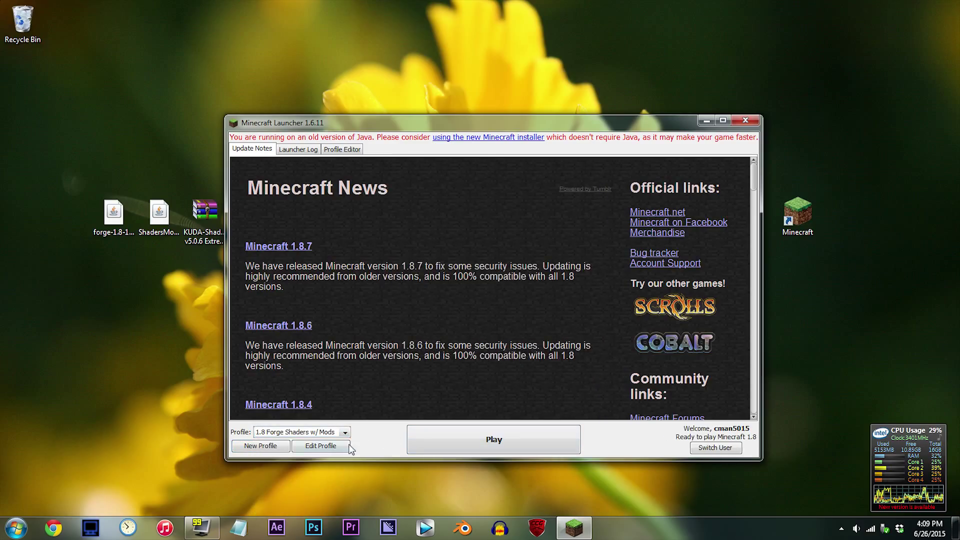
pyautogui.click(520, 434)
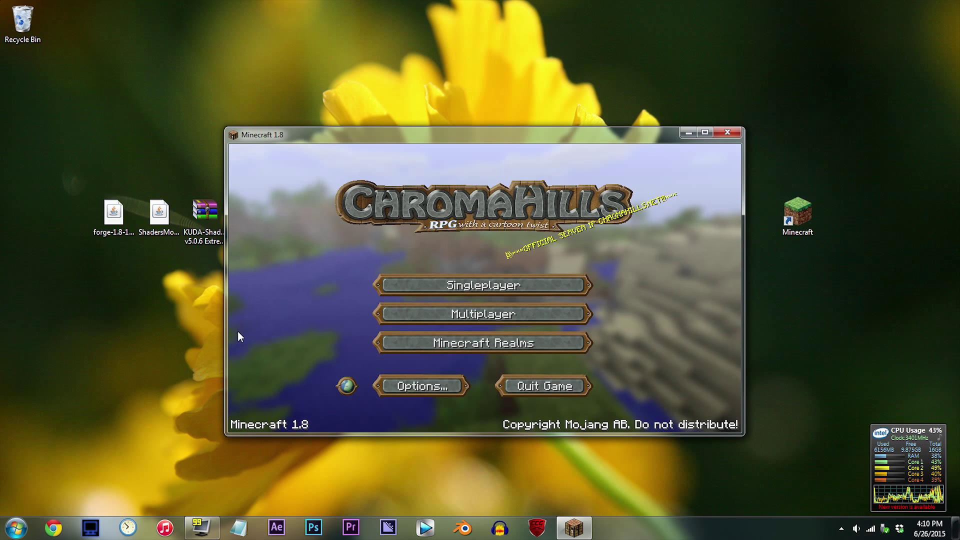
pyautogui.click(544, 386)
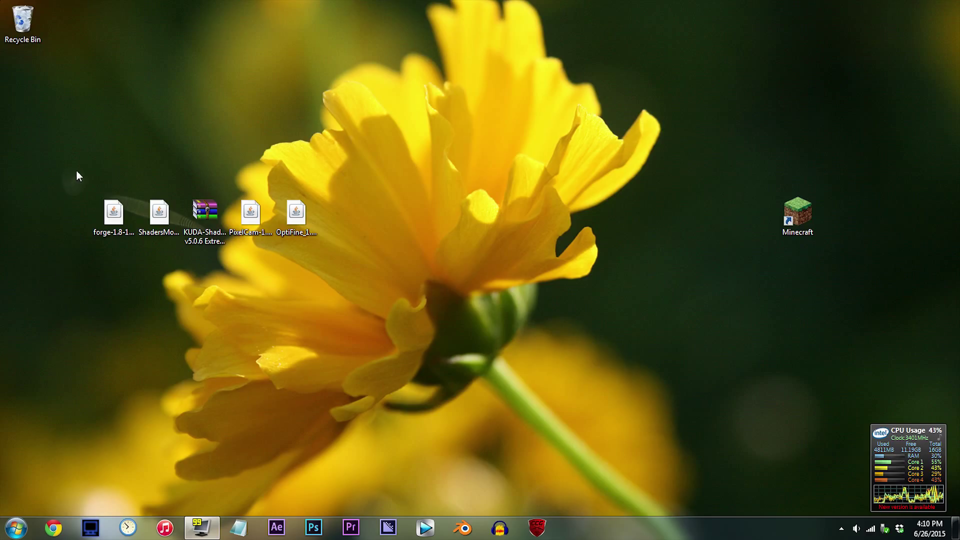
# Step: Install the Forge 11.14.1.1334 client and dismiss the success message
pyautogui.moveTo(114, 215); pyautogui.dragTo(114, 280)
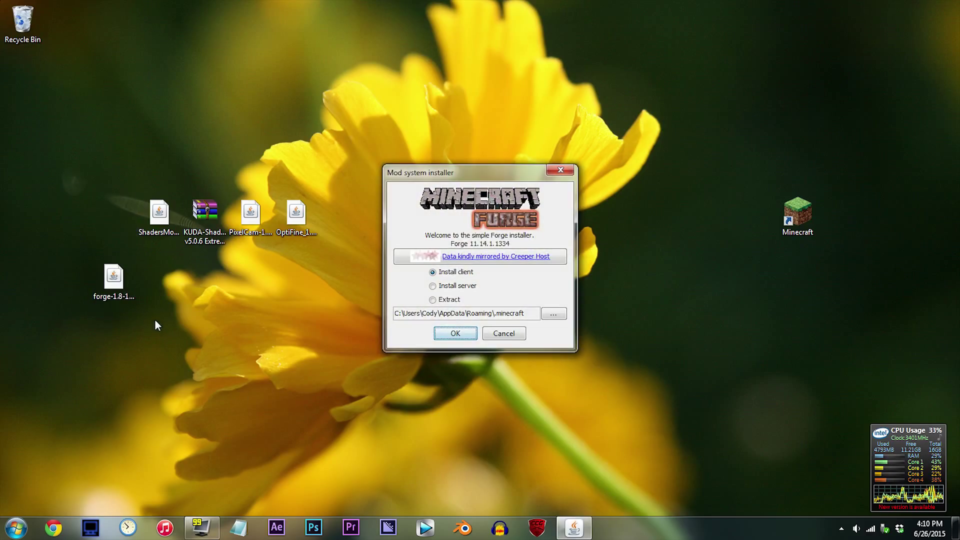
pyautogui.click(458, 332)
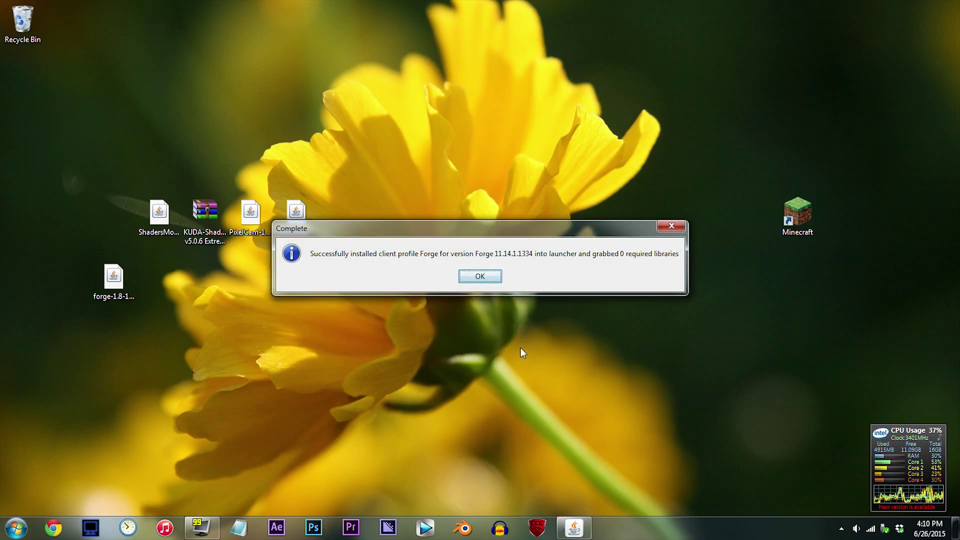
pyautogui.click(477, 276)
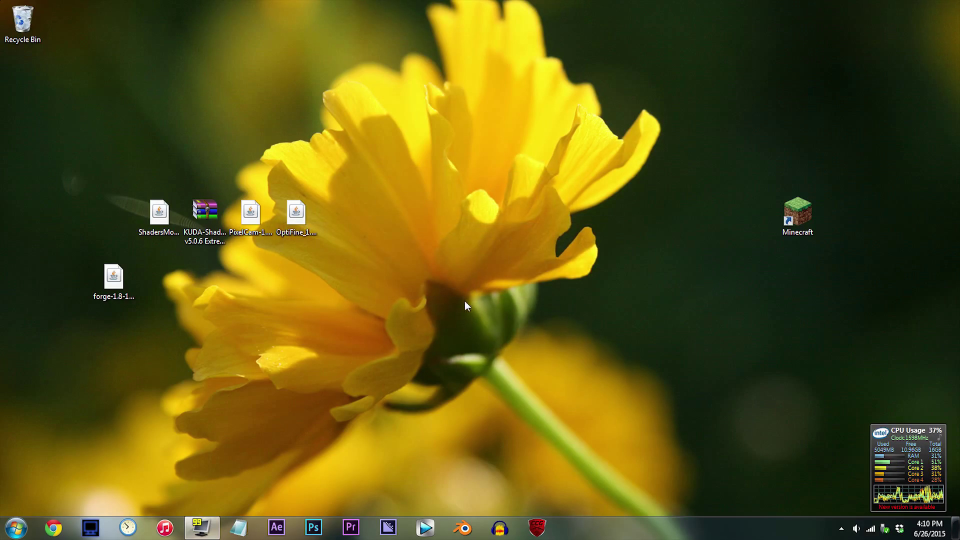
# Step: Open the %appdata% folder through the Run dialog from the Start menu
pyautogui.click(15, 529)
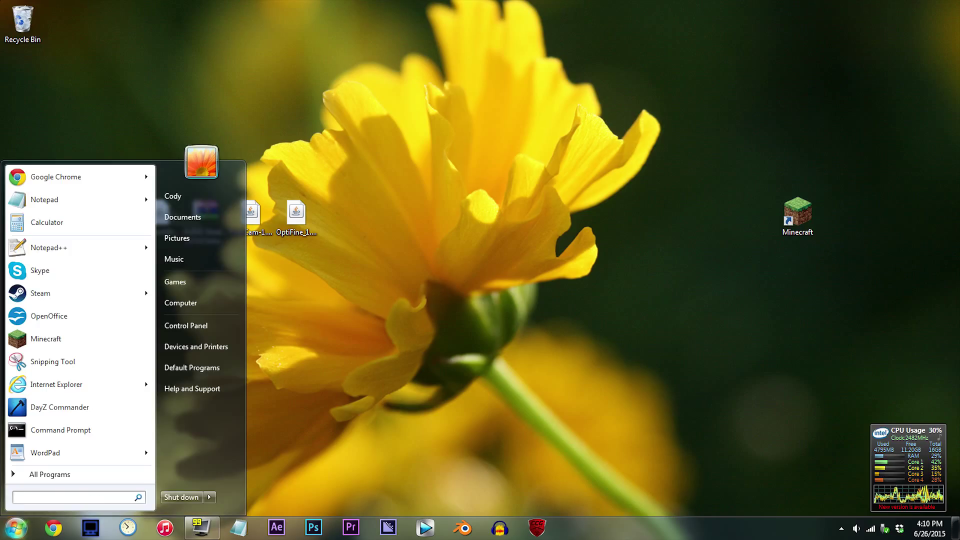
pyautogui.write('run')
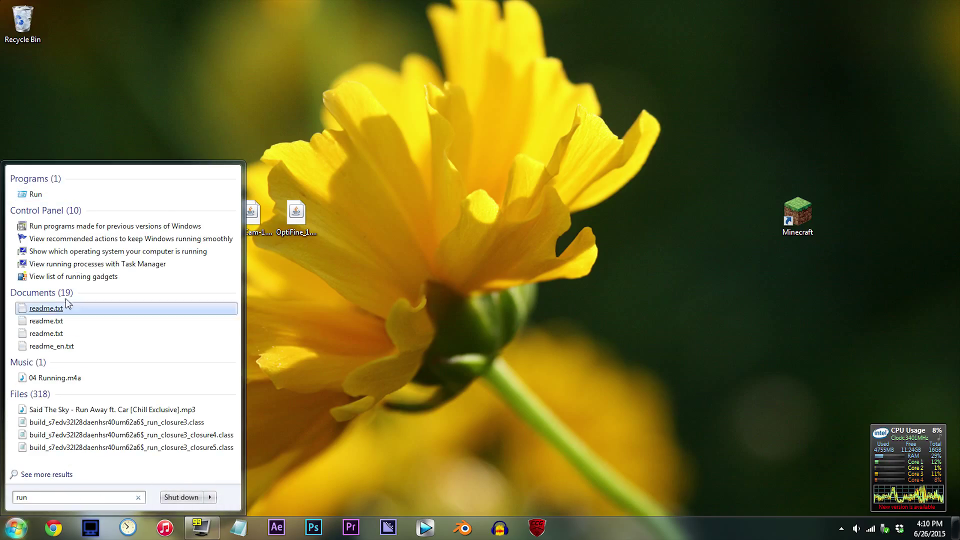
pyautogui.click(31, 194)
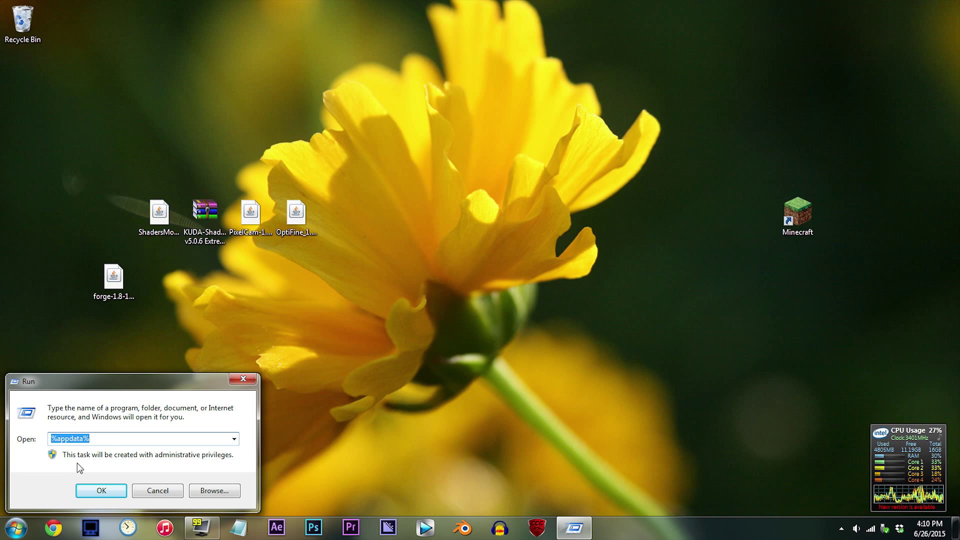
pyautogui.click(106, 490)
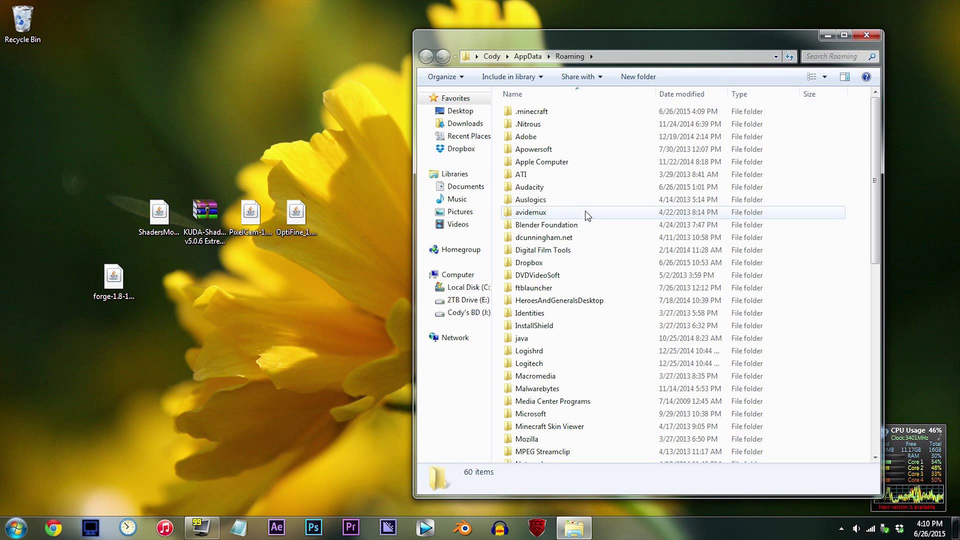
# Step: Move the ShadersMod, PixelCam and OptiFine jars into .minecraft\mods, then close Explorer
pyautogui.doubleClick(542, 113)
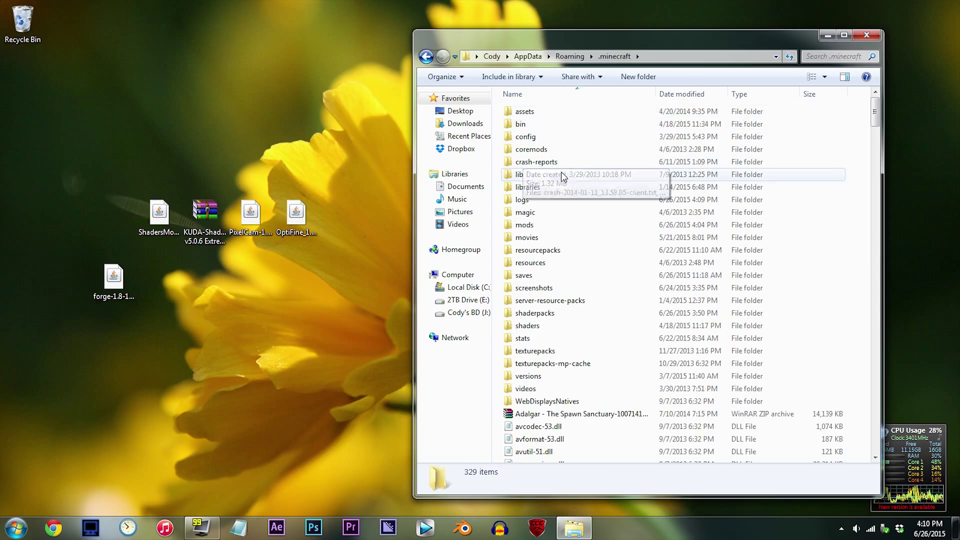
pyautogui.click(548, 226)
pyautogui.doubleClick(548, 226)
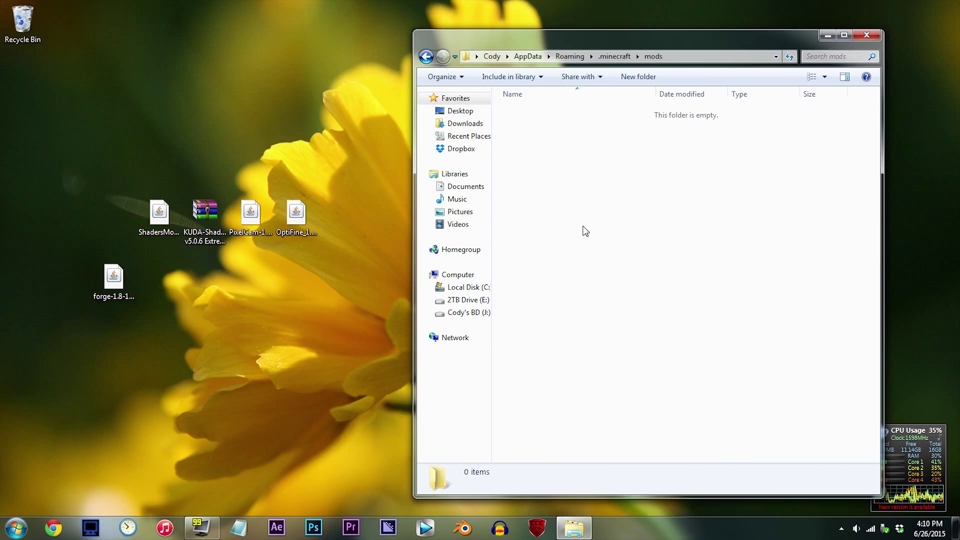
pyautogui.moveTo(205, 214); pyautogui.dragTo(205, 151)
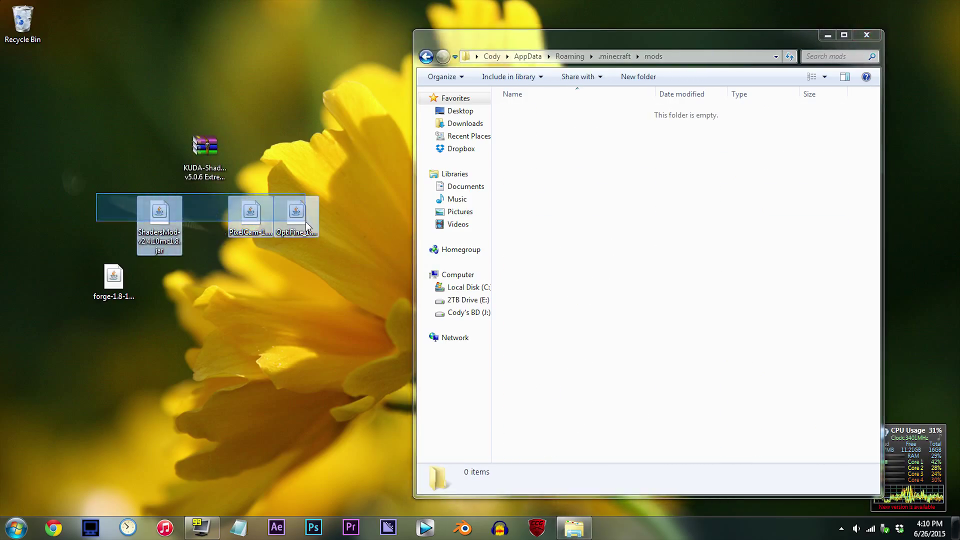
pyautogui.moveTo(97, 193)
pyautogui.mouseDown()
pyautogui.moveTo(313, 234)
pyautogui.moveTo(567, 195)
pyautogui.mouseUp()
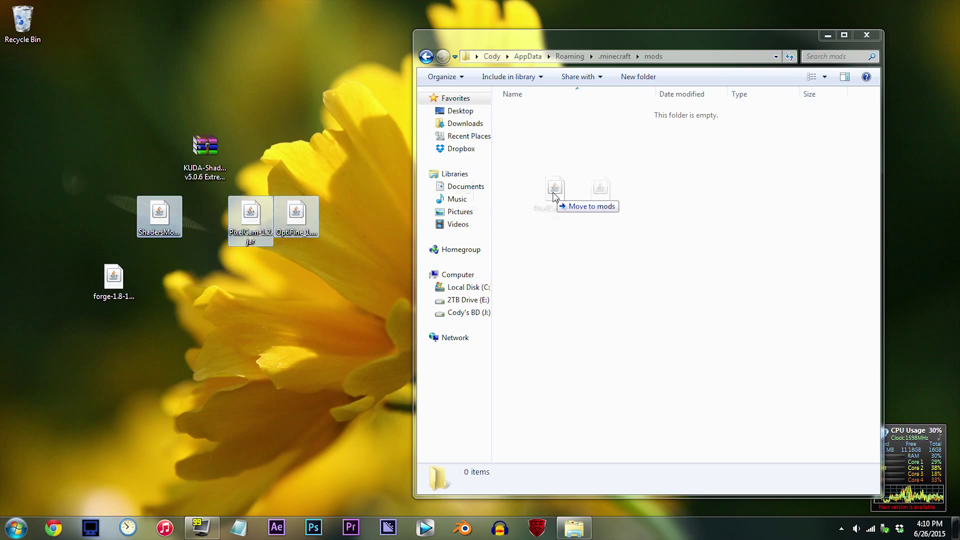
pyautogui.click(598, 216)
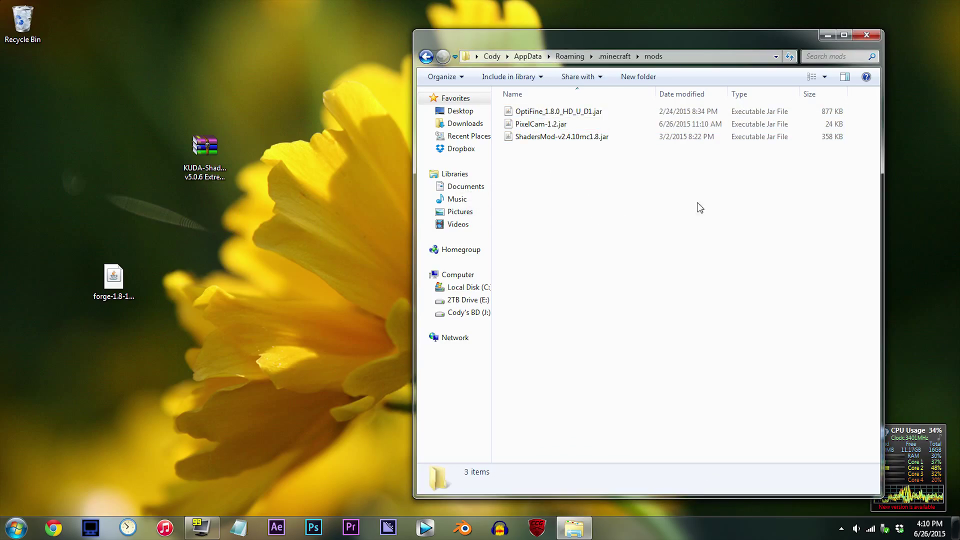
pyautogui.click(868, 36)
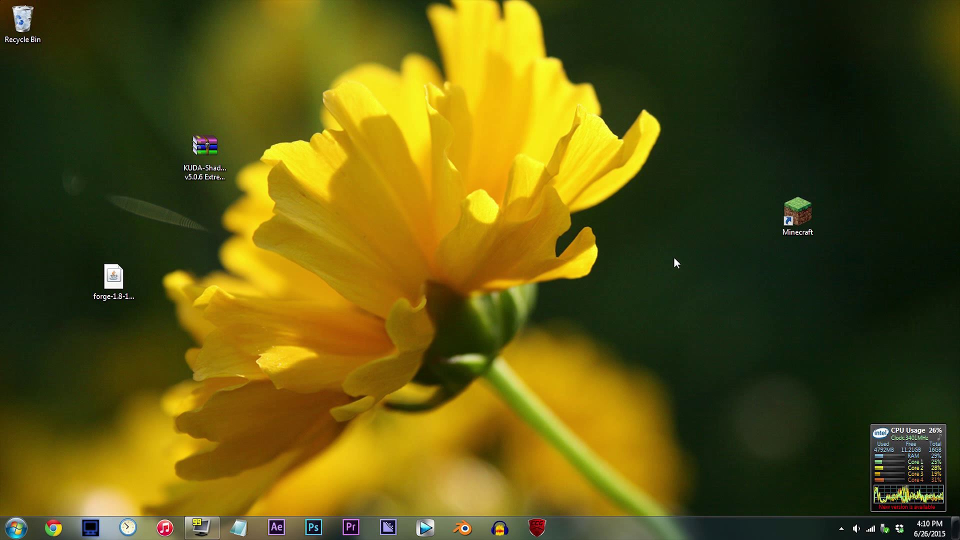
# Step: Start the launcher and save the profile with version release 1.8-Forge11.14.1.1334
pyautogui.doubleClick(792, 211)
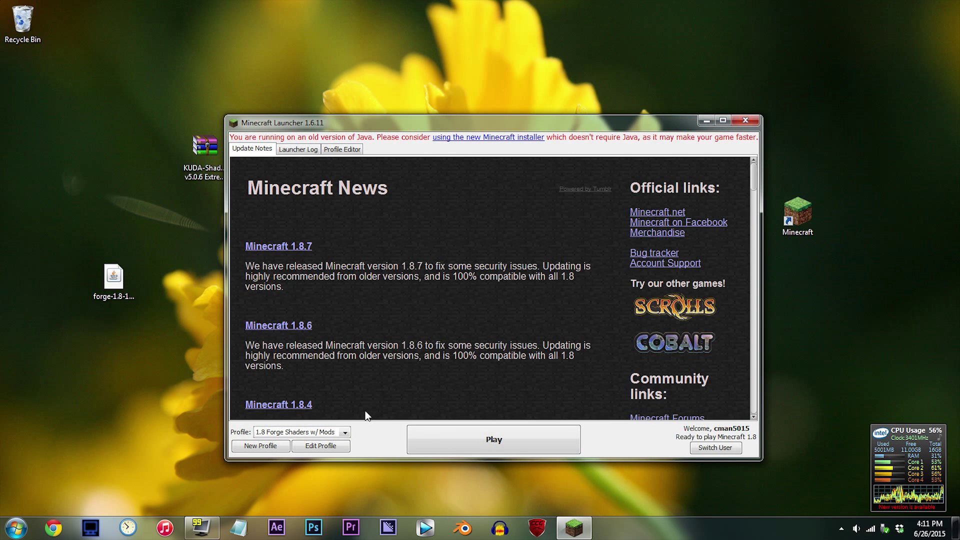
pyautogui.click(312, 449)
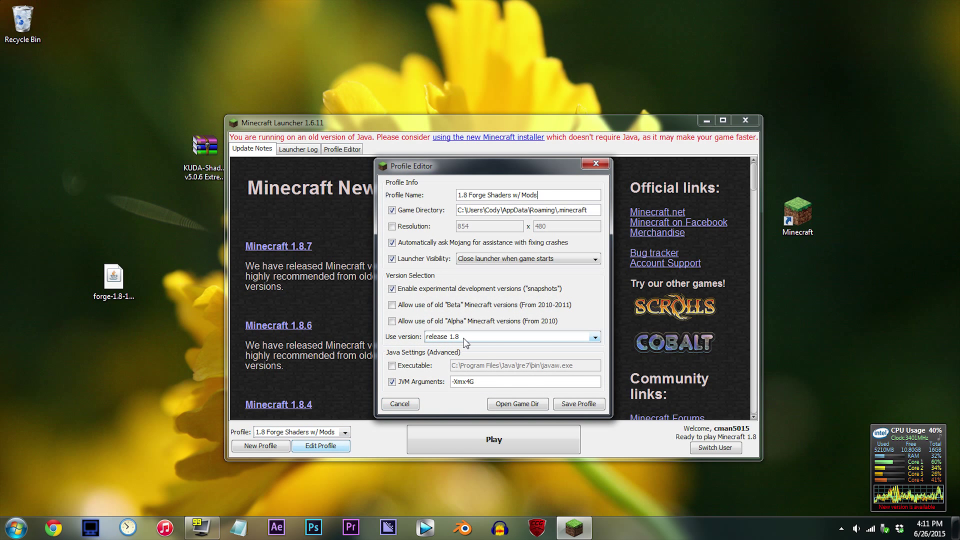
pyautogui.click(466, 342)
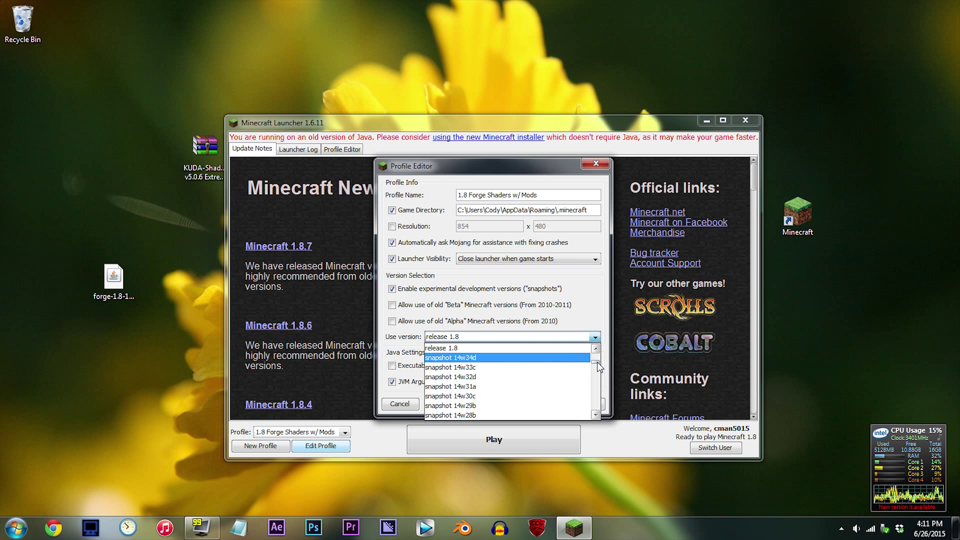
pyautogui.moveTo(597, 363); pyautogui.dragTo(601, 407)
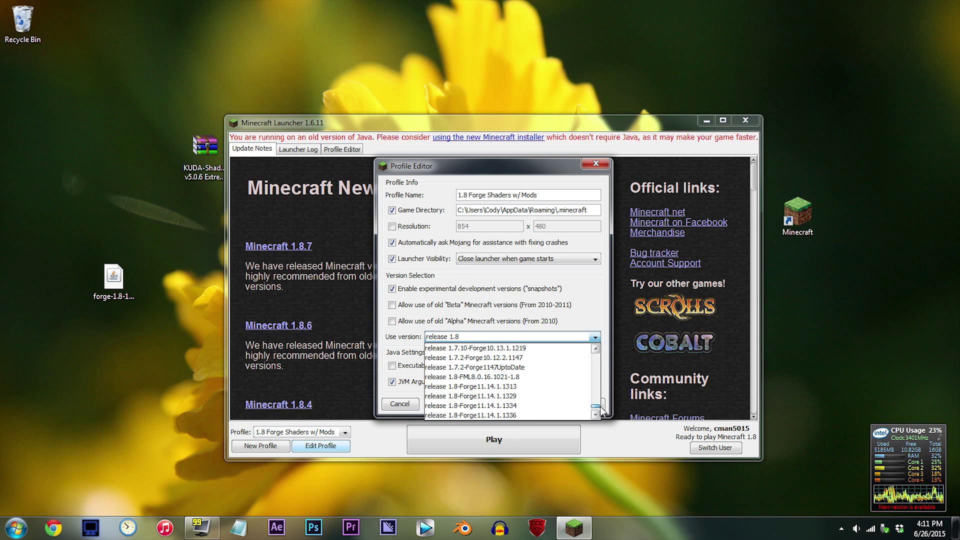
pyautogui.scroll(-1, 509, 406)
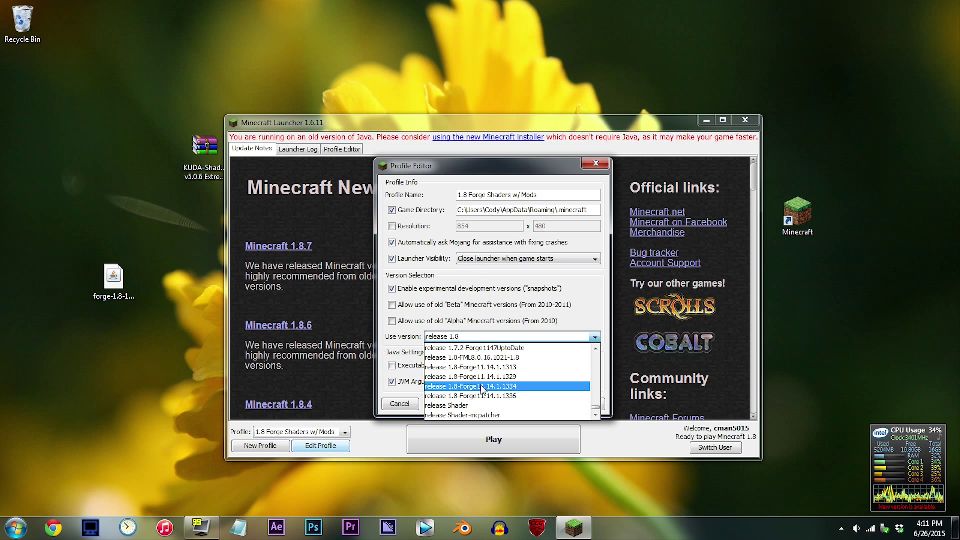
pyautogui.click(467, 387)
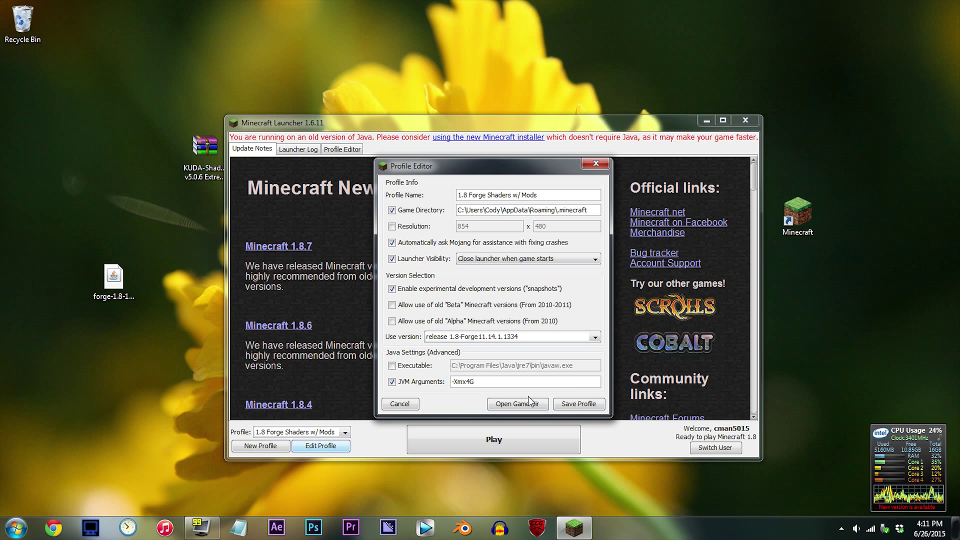
pyautogui.click(587, 405)
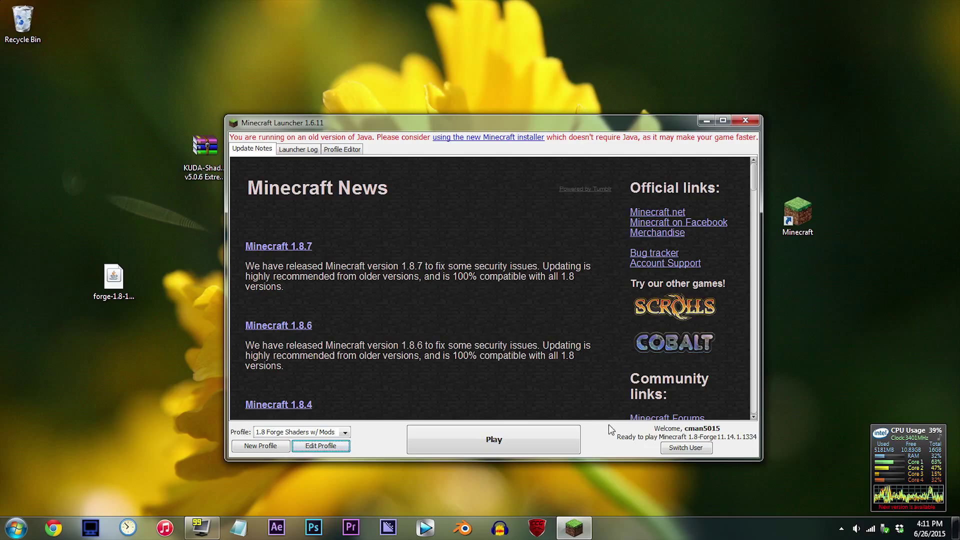
# Step: Keep 1.8 Forge Shaders w/ Mods selected and launch Minecraft 1.8 with Forge and OptiFine
pyautogui.click(345, 432)
pyautogui.click(344, 433)
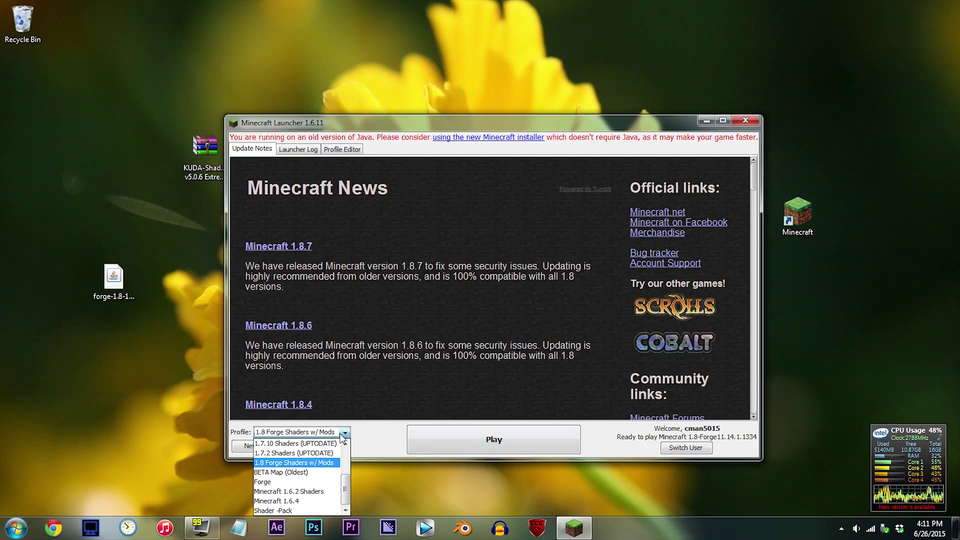
pyautogui.click(504, 442)
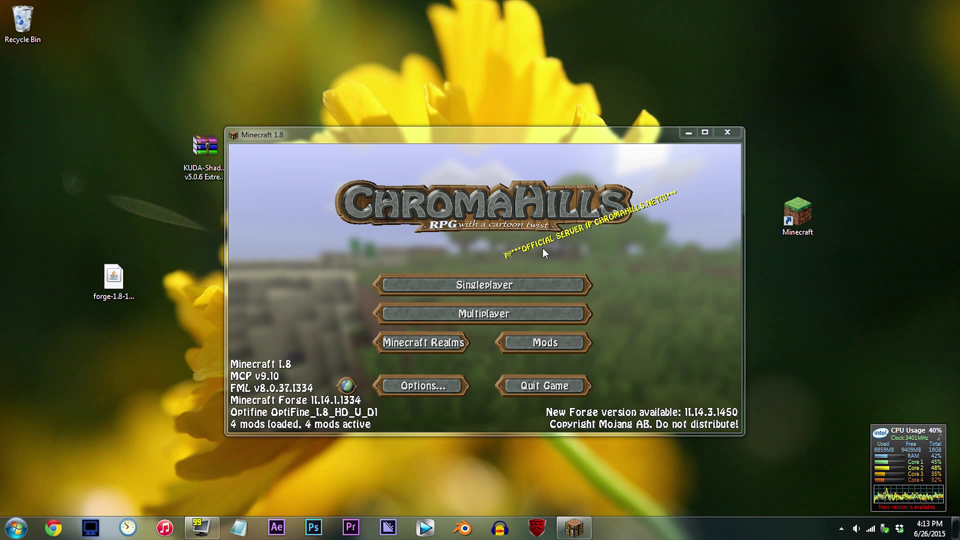
# Step: Put KUDA-Shaders v5.0.6 Extreme.zip into the shaderpacks folder, then maximize the game window
pyautogui.click(432, 389)
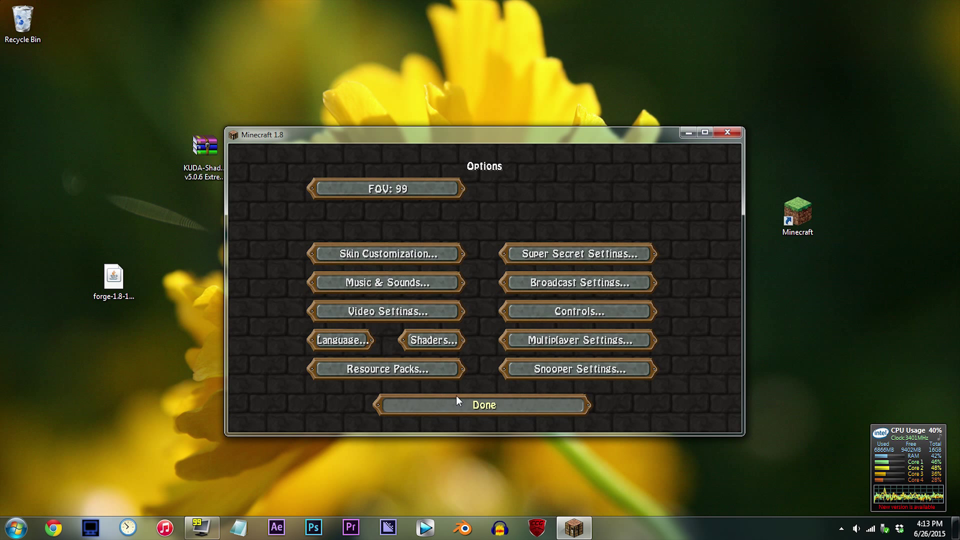
pyautogui.click(425, 339)
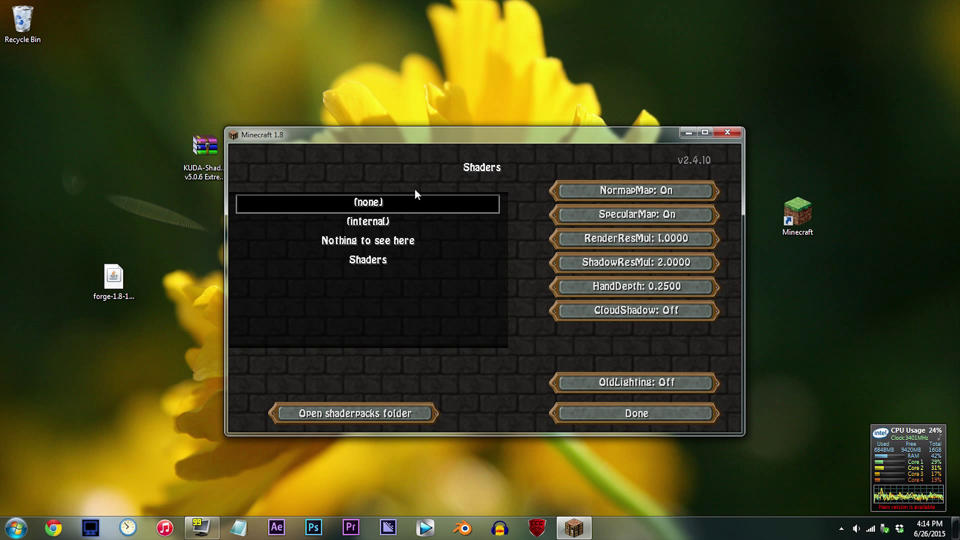
pyautogui.moveTo(357, 137); pyautogui.dragTo(497, 128)
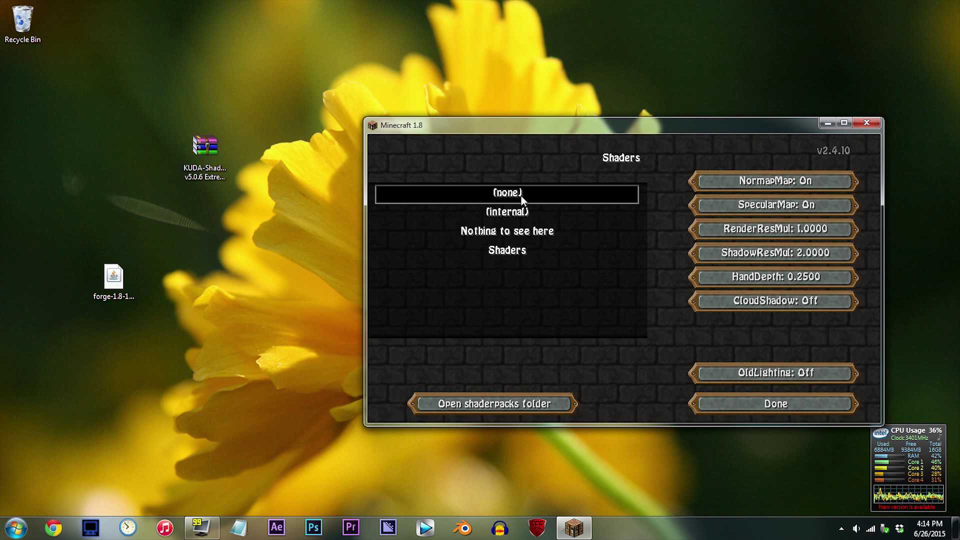
pyautogui.click(481, 404)
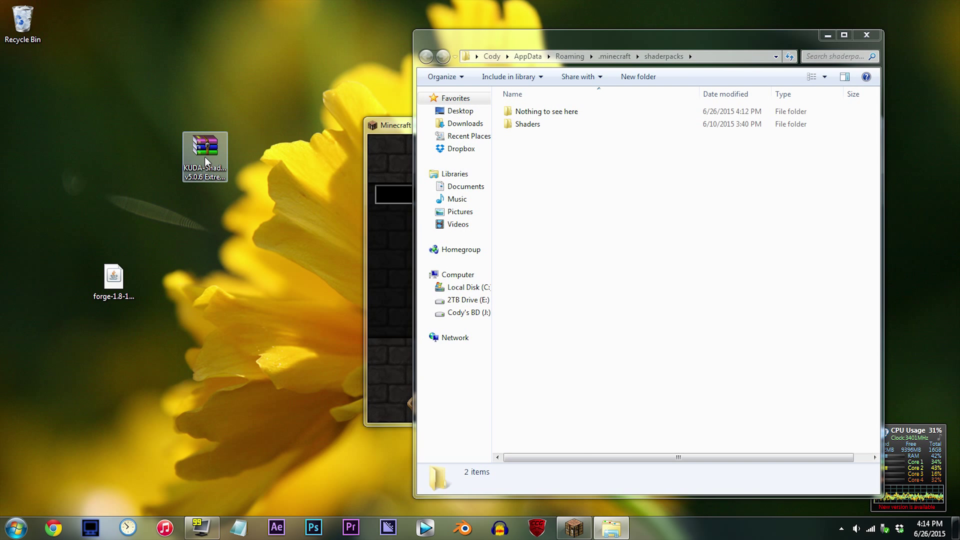
pyautogui.moveTo(200, 155)
pyautogui.mouseDown()
pyautogui.moveTo(405, 200)
pyautogui.moveTo(615, 207)
pyautogui.mouseUp()
pyautogui.click(864, 36)
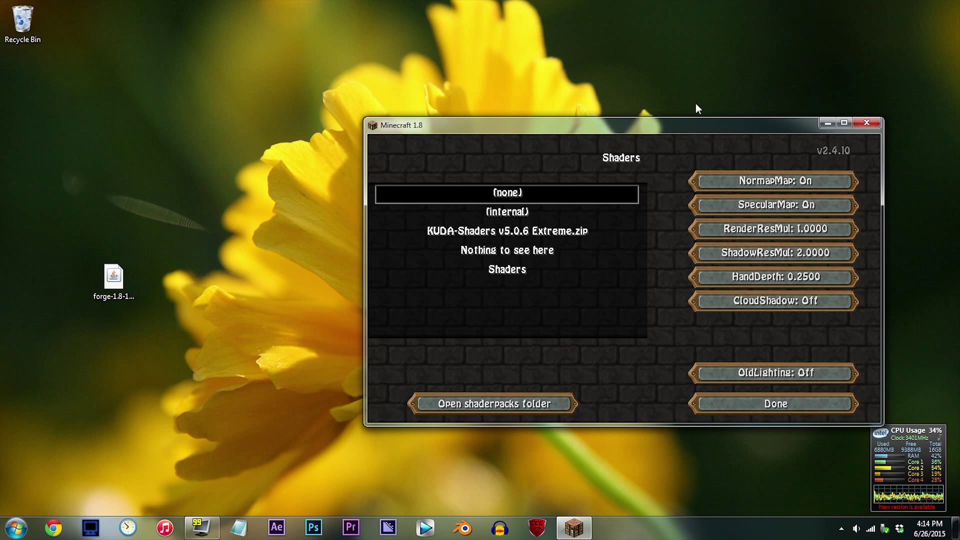
pyautogui.moveTo(537, 146); pyautogui.dragTo(520, 7)
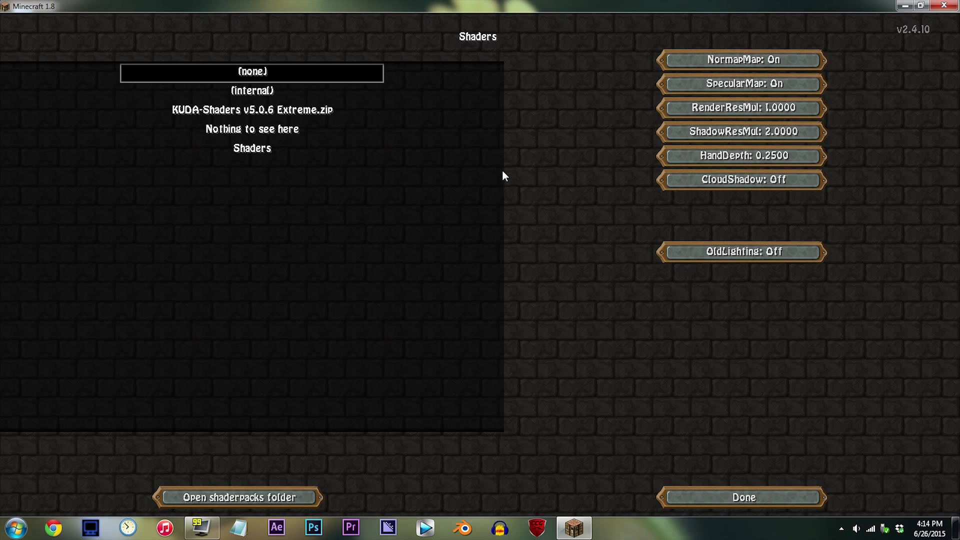
# Step: Activate the KUDA-Shaders v5.0.6 Extreme pack and walk through the town to the square
pyautogui.click(270, 110)
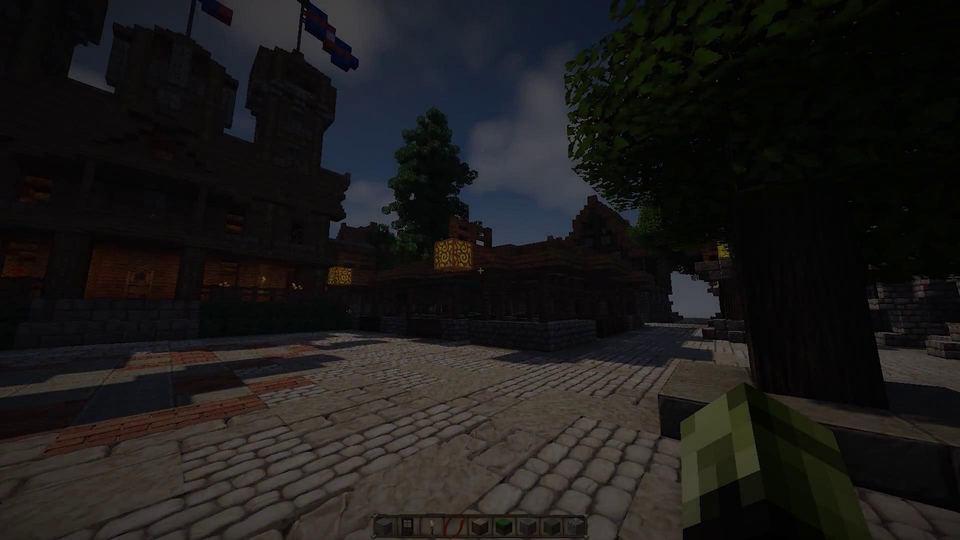
pyautogui.press('w')
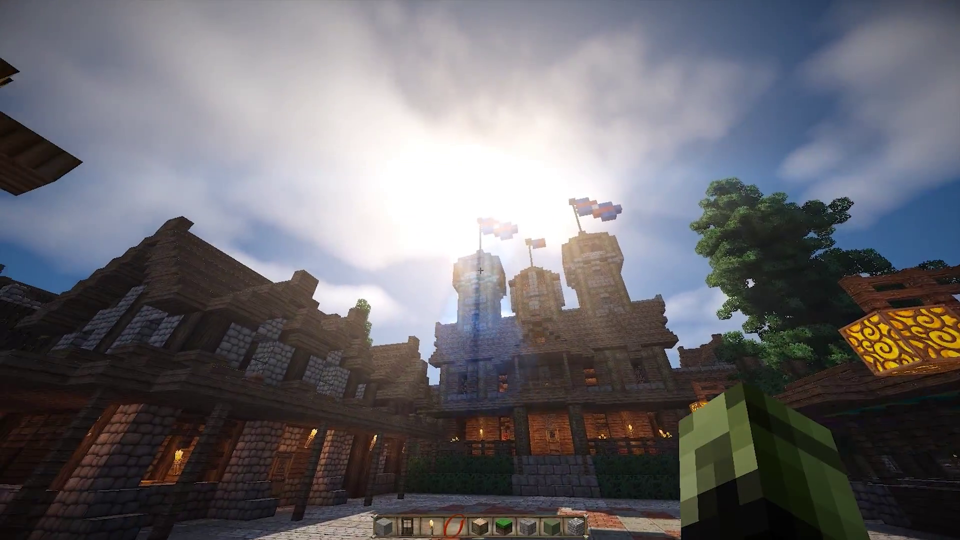
pyautogui.press('w')
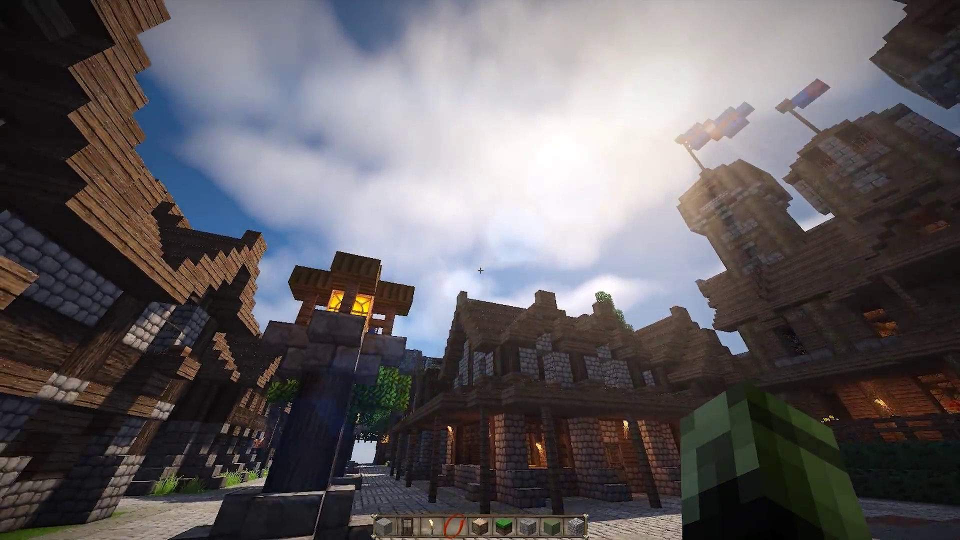
pyautogui.press('w')
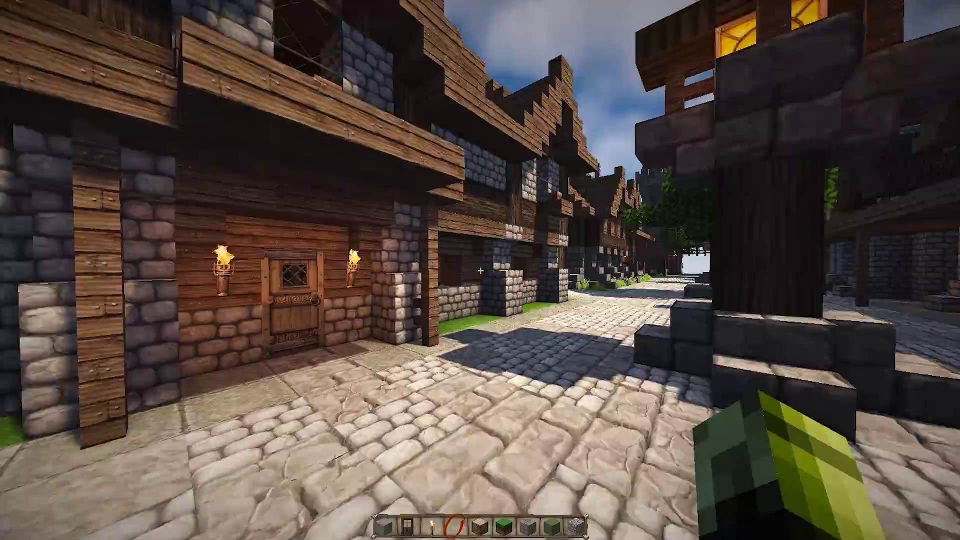
pyautogui.press('w')
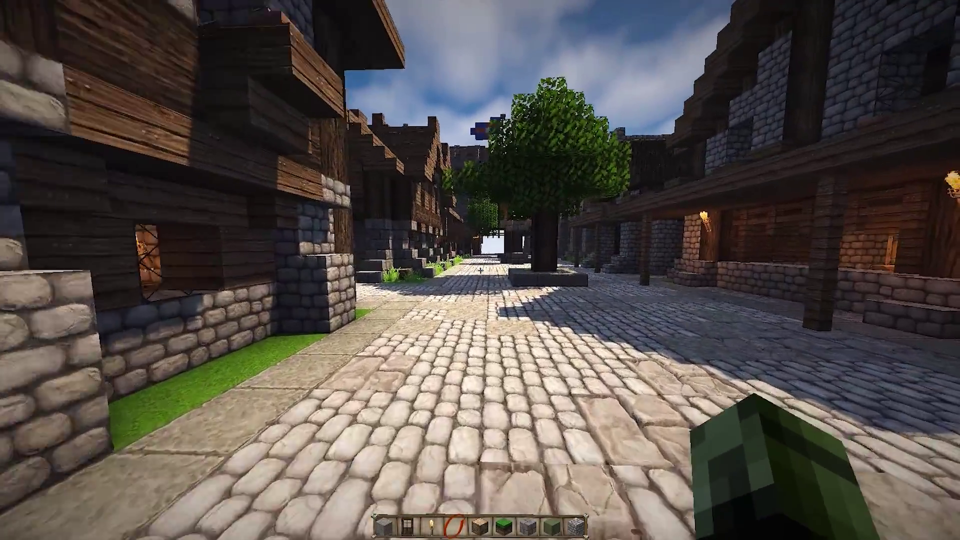
pyautogui.press('w')
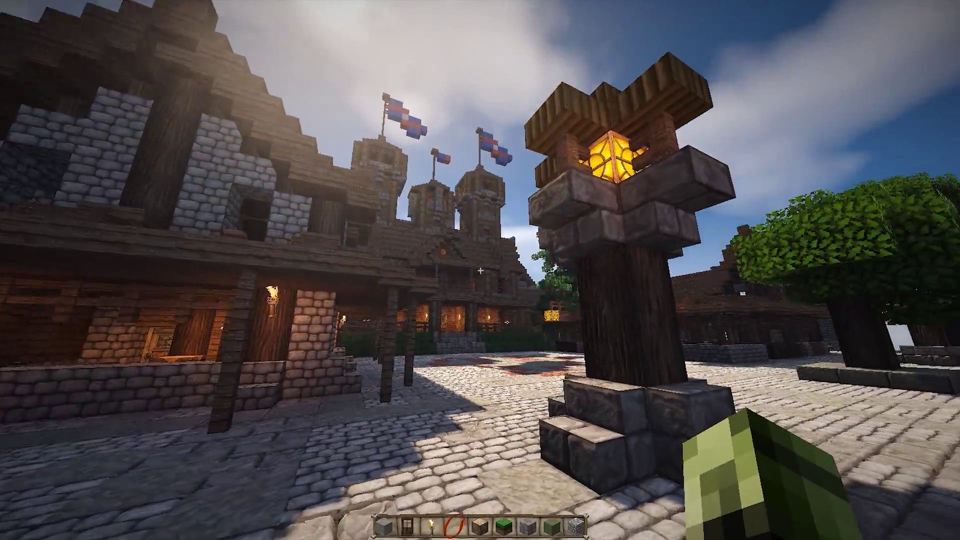
# Step: Record the first PixelCam camera point and move closer to the lamp post
pyautogui.press('s')
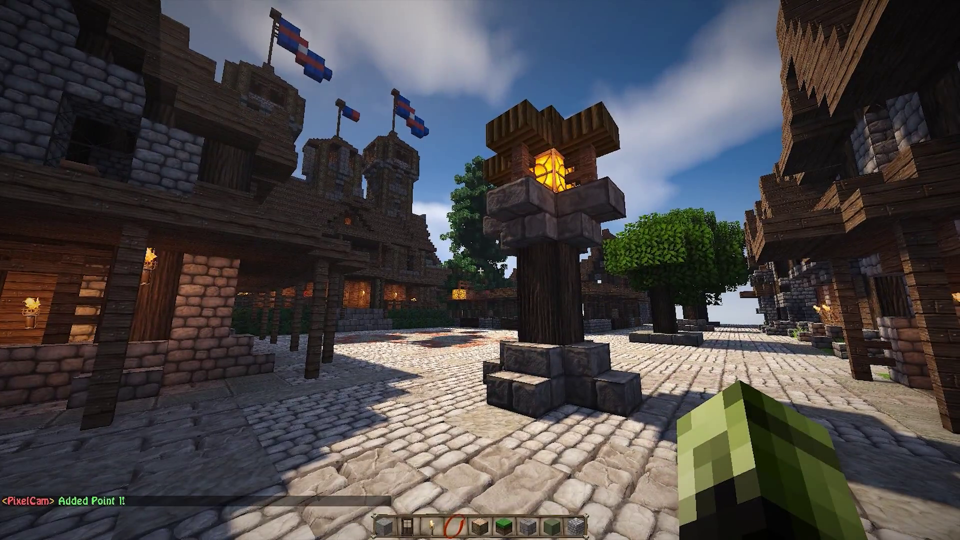
pyautogui.press('w')
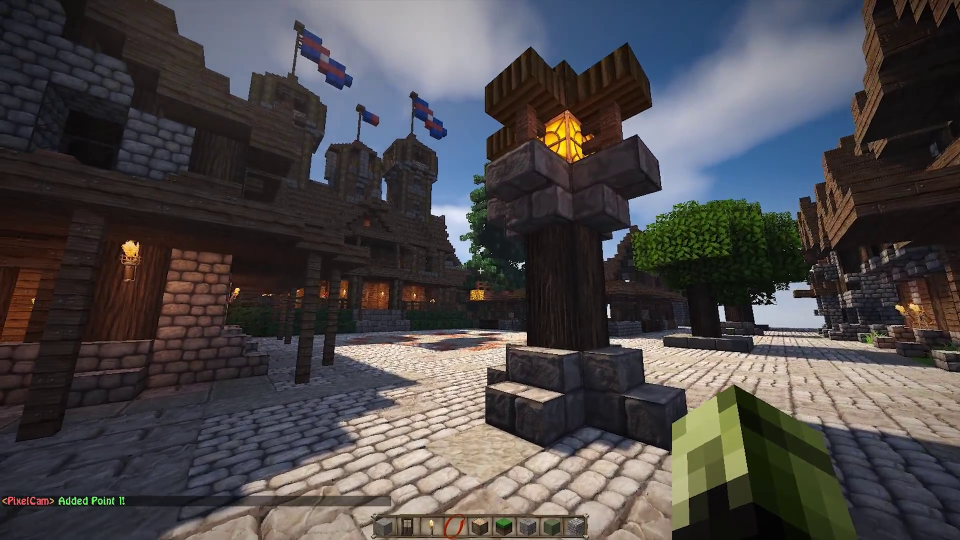
pyautogui.press('w')
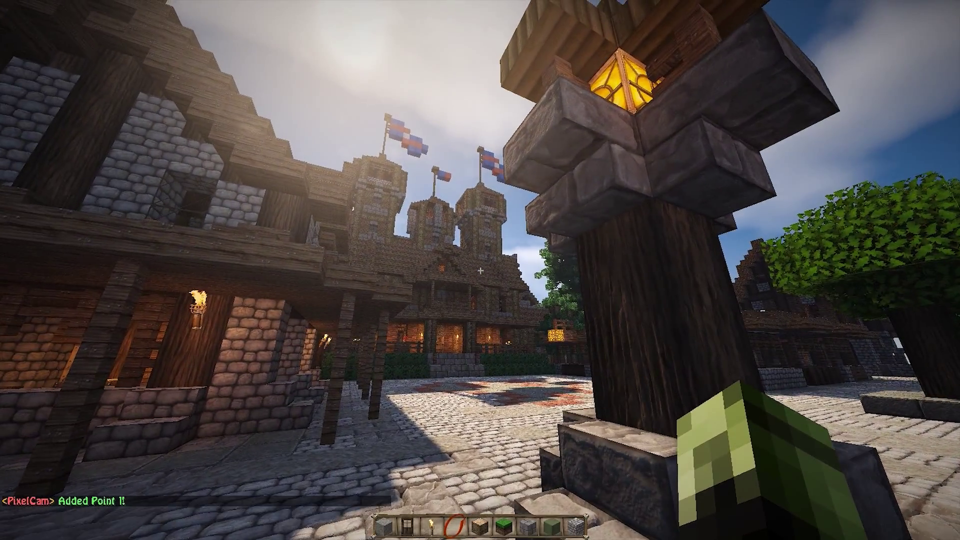
pyautogui.write('t/cam')
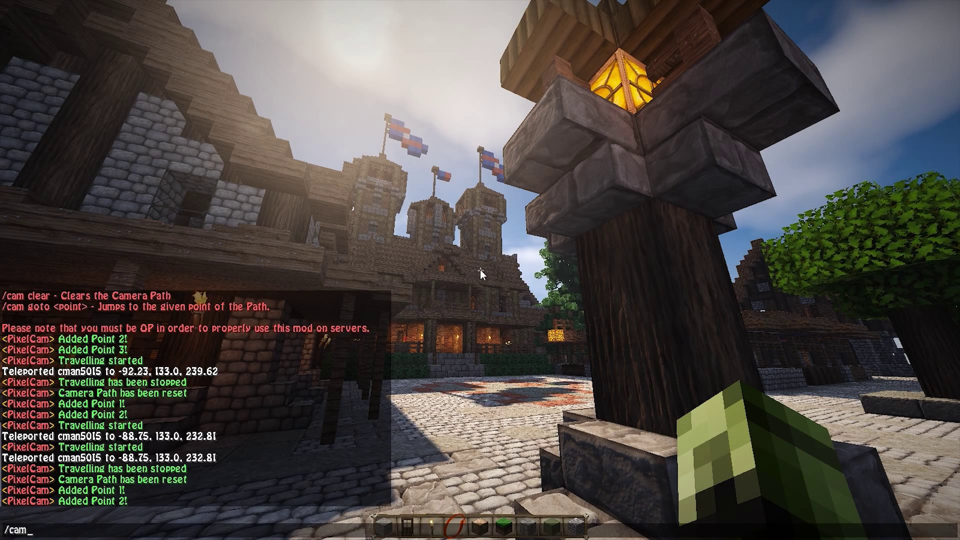
pyautogui.write(' start')
# Step: Submit /cam start so PixelCam begins travelling along the camera path
pyautogui.press('Return')
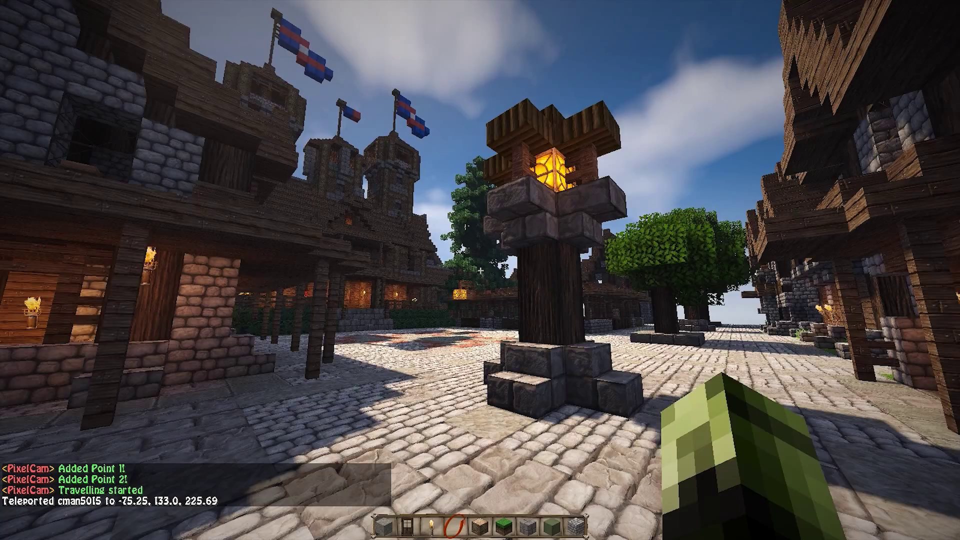